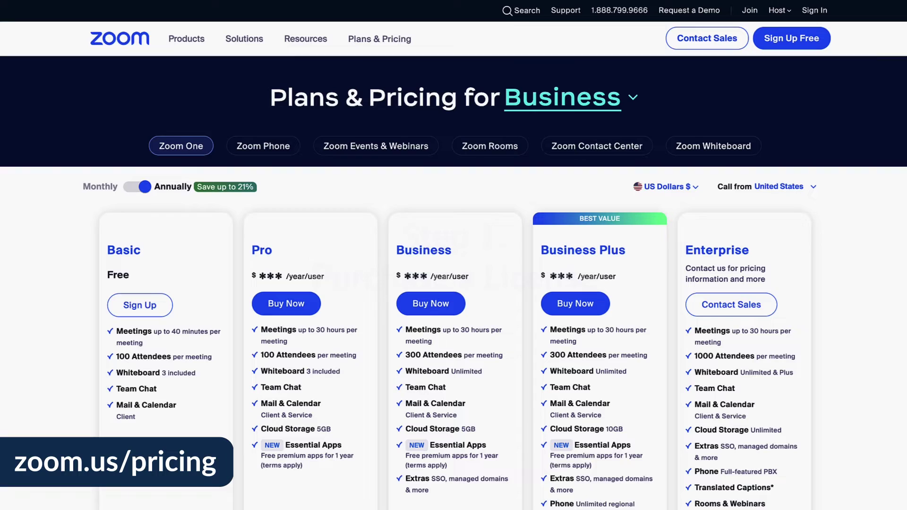
Show the Zoom Events & Webinars pricing plans and scroll down to the Features table
{"action": "scroll", "coordinate": [454, 255], "scroll_direction": "down", "scroll_amount": 2}
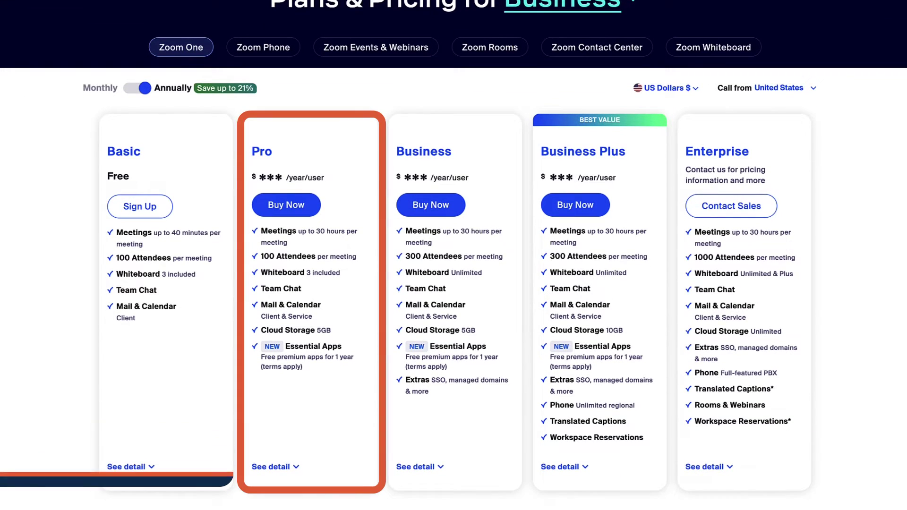
{"action": "scroll", "coordinate": [453, 255], "scroll_direction": "up", "scroll_amount": 2}
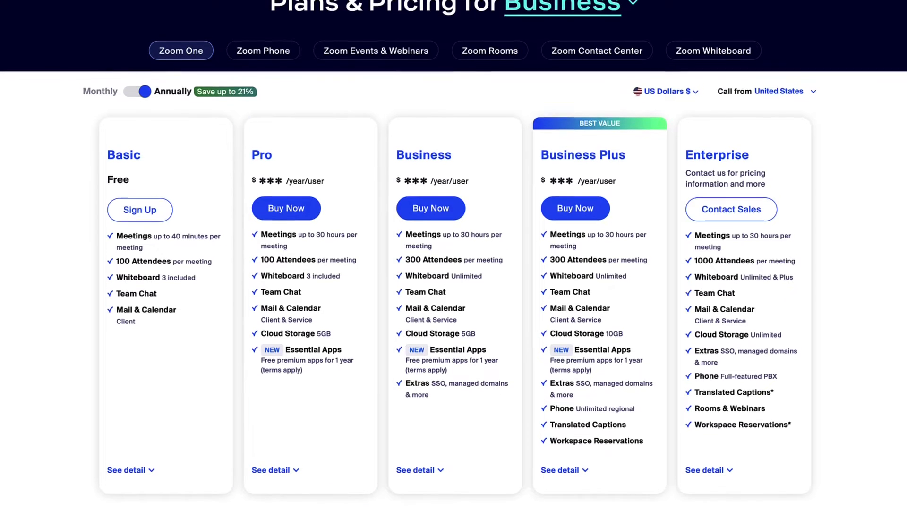
{"action": "scroll", "coordinate": [453, 256], "scroll_direction": "up", "scroll_amount": 1}
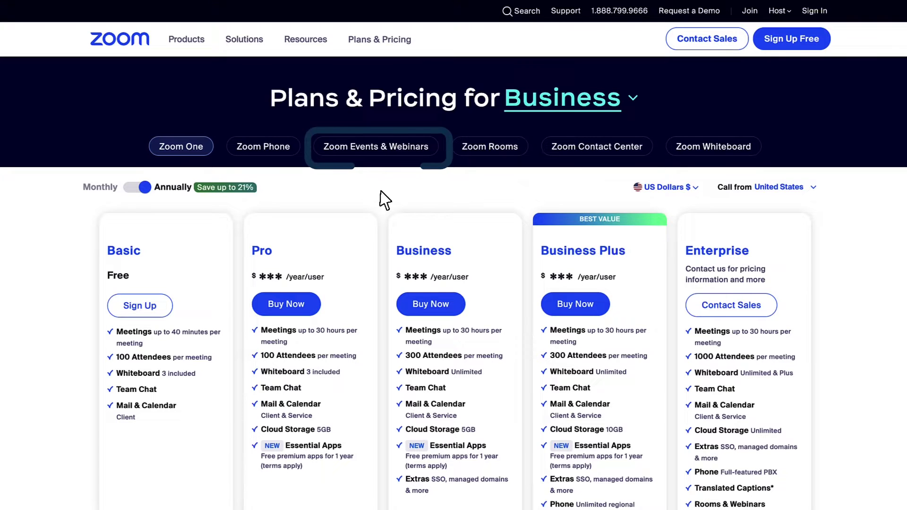
{"action": "left_click", "coordinate": [383, 150]}
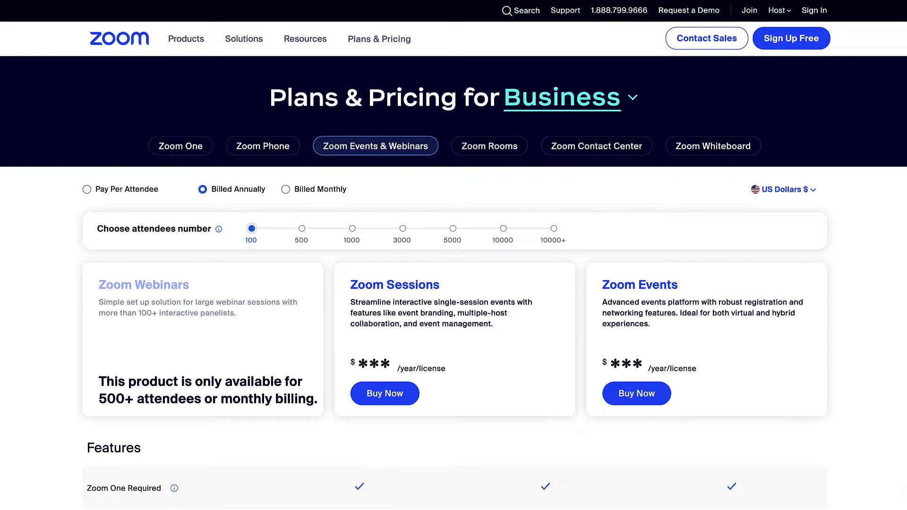
{"action": "scroll", "coordinate": [454, 255], "scroll_direction": "down", "scroll_amount": 5}
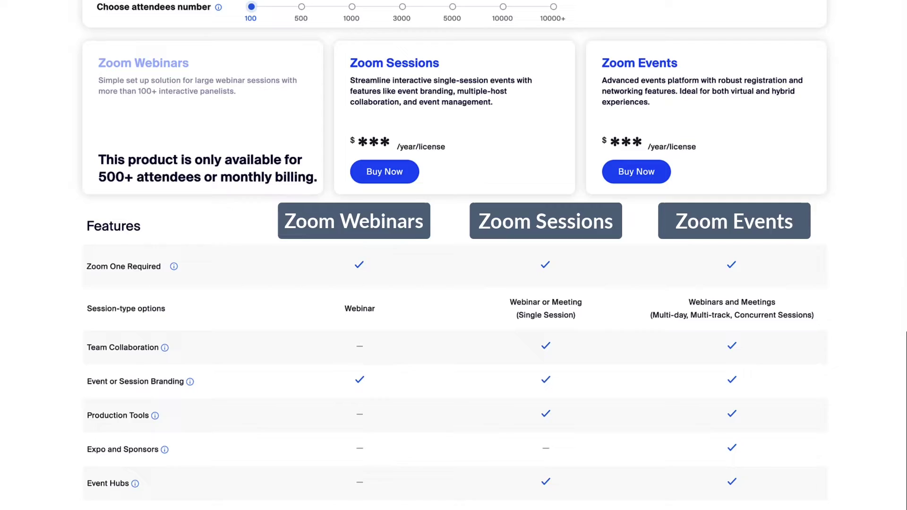
{"action": "scroll", "coordinate": [453, 255], "scroll_direction": "down", "scroll_amount": 3}
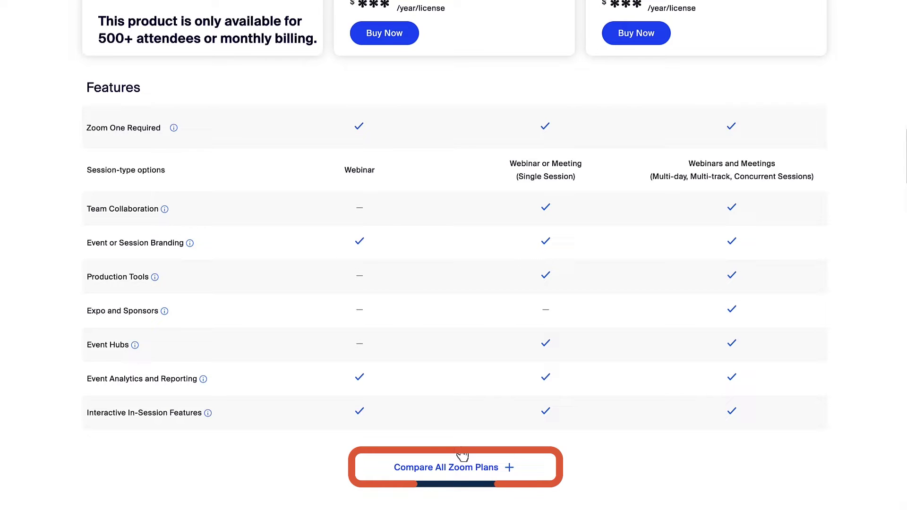
Expand Compare All Zoom Plans and return to the top of the pricing page
{"action": "left_click", "coordinate": [482, 479]}
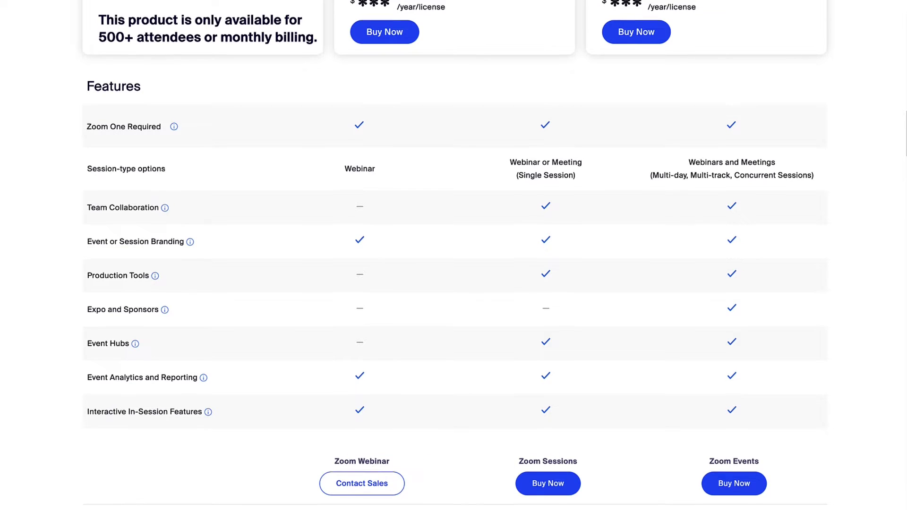
{"action": "scroll", "coordinate": [453, 255], "scroll_direction": "down", "scroll_amount": 9}
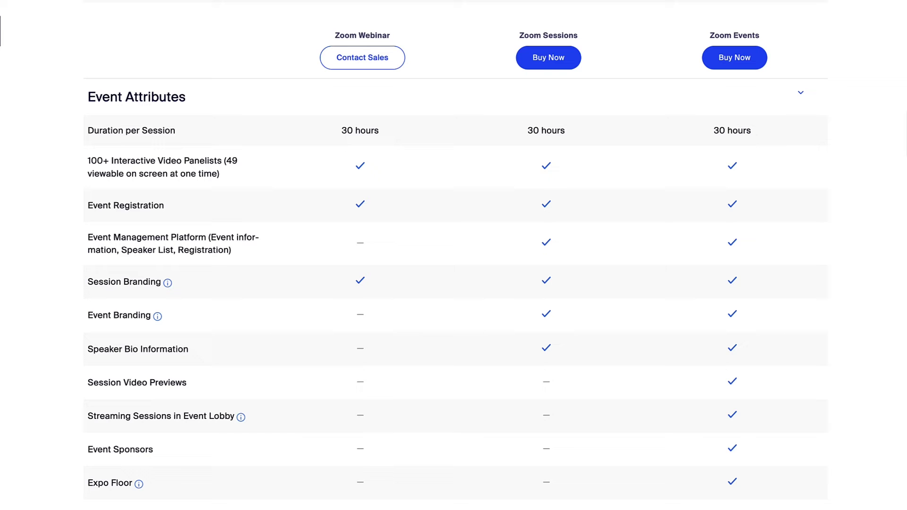
{"action": "scroll", "coordinate": [453, 255], "scroll_direction": "up", "scroll_amount": 7}
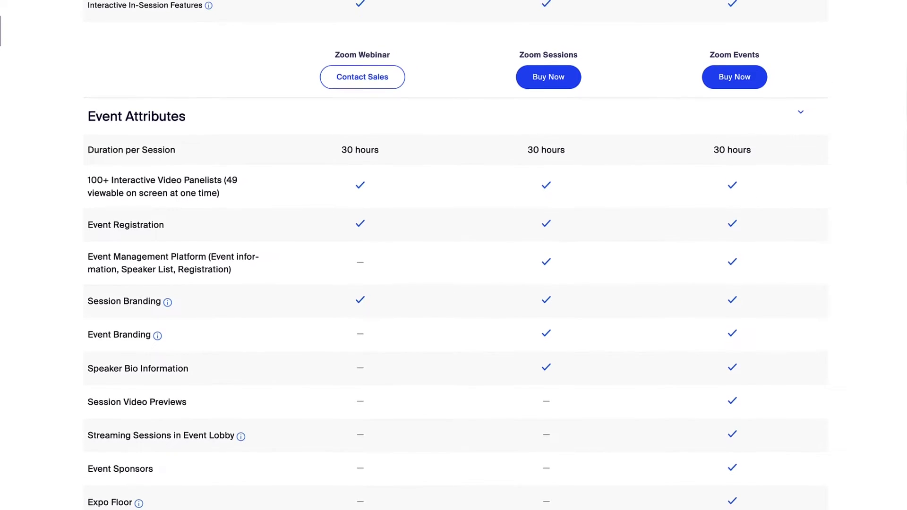
{"action": "scroll", "coordinate": [454, 255], "scroll_direction": "up", "scroll_amount": 10}
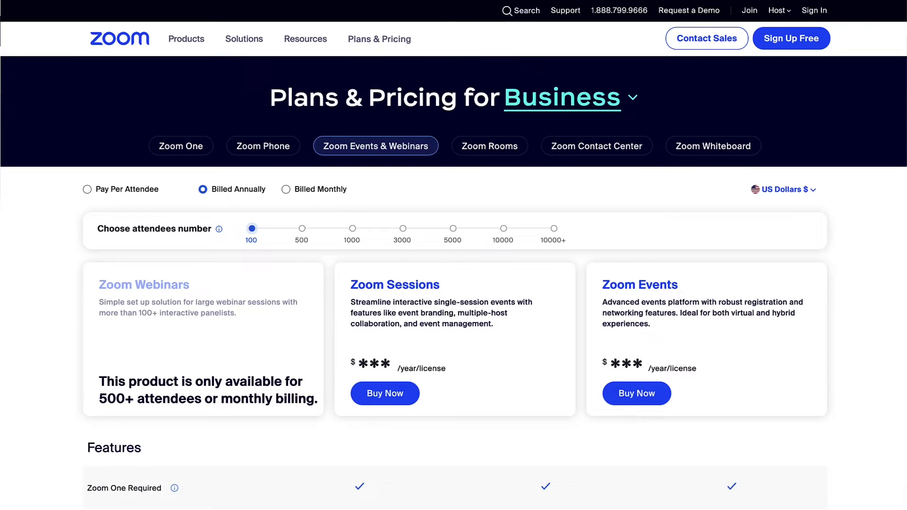
{"action": "left_click", "coordinate": [554, 230]}
{"action": "left_click_drag", "start_coordinate": [554, 229], "coordinate": [254, 232]}
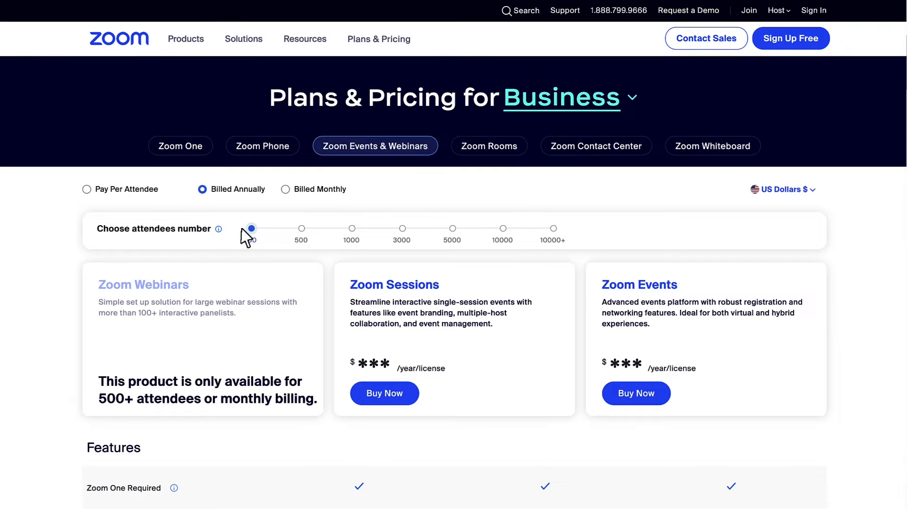
{"action": "left_click", "coordinate": [86, 189]}
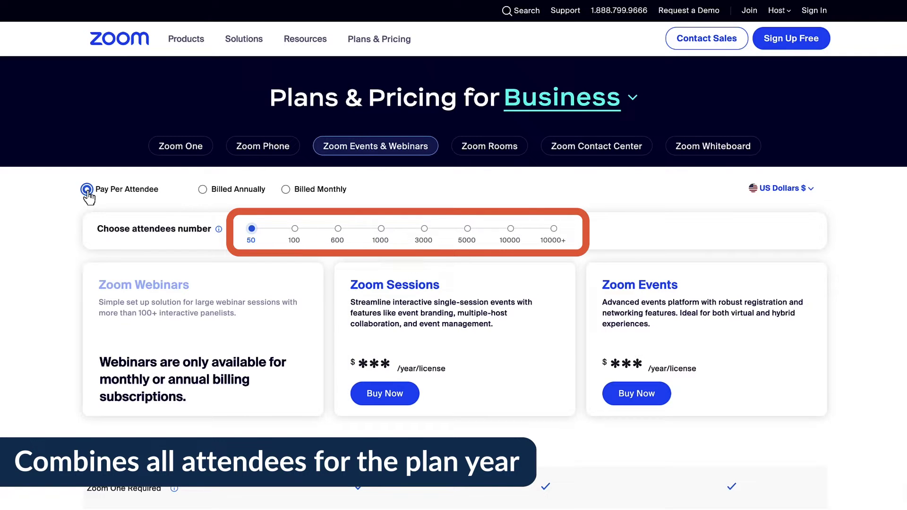
{"action": "left_click", "coordinate": [202, 191]}
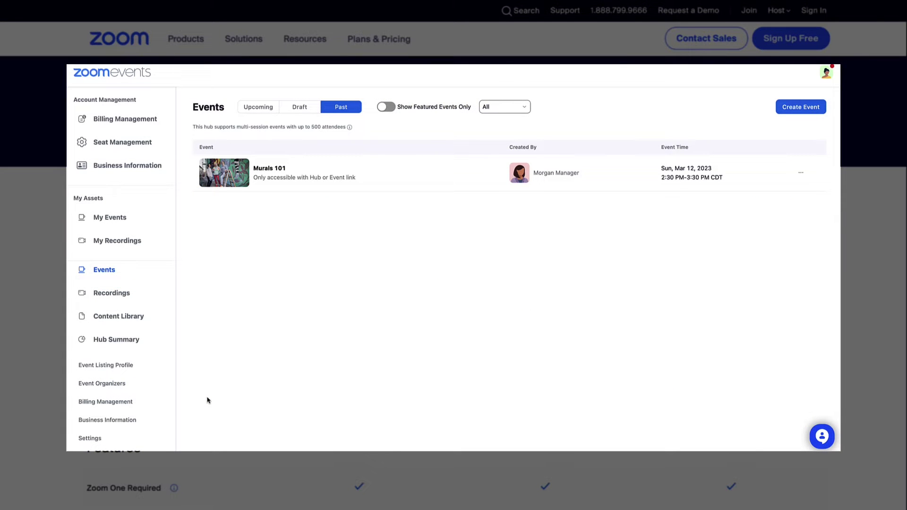
{"action": "left_click", "coordinate": [138, 386]}
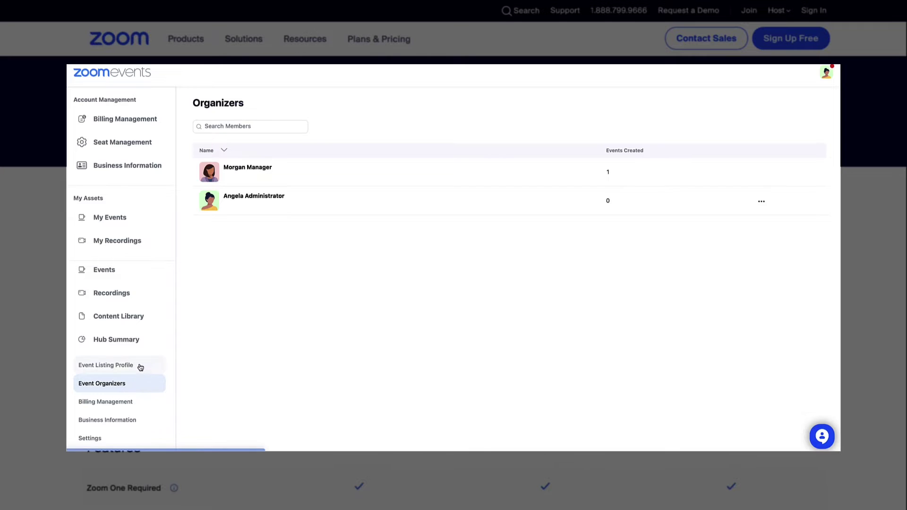
{"action": "left_click", "coordinate": [140, 367]}
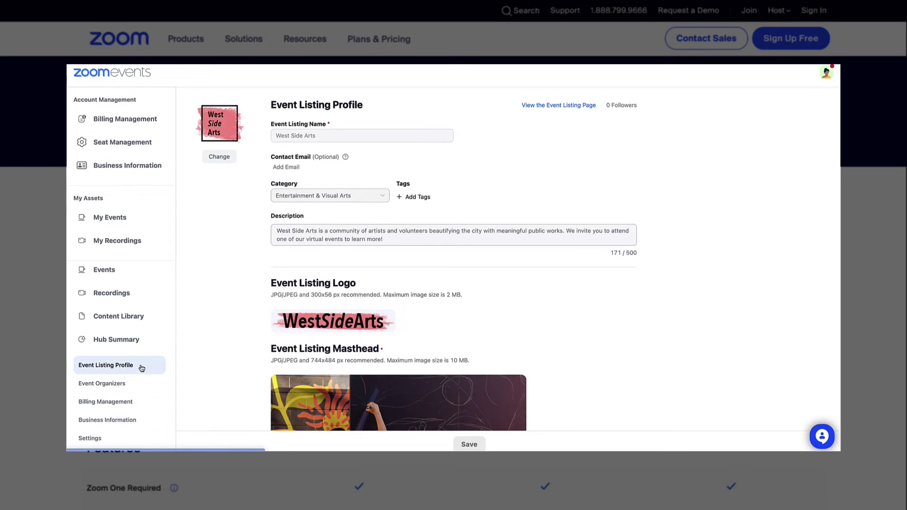
{"action": "left_click", "coordinate": [582, 109]}
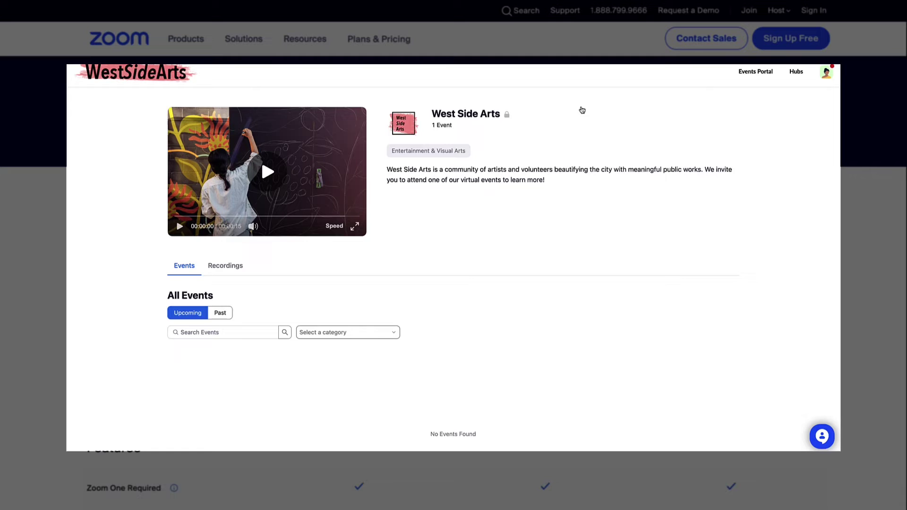
{"action": "left_click", "coordinate": [228, 312]}
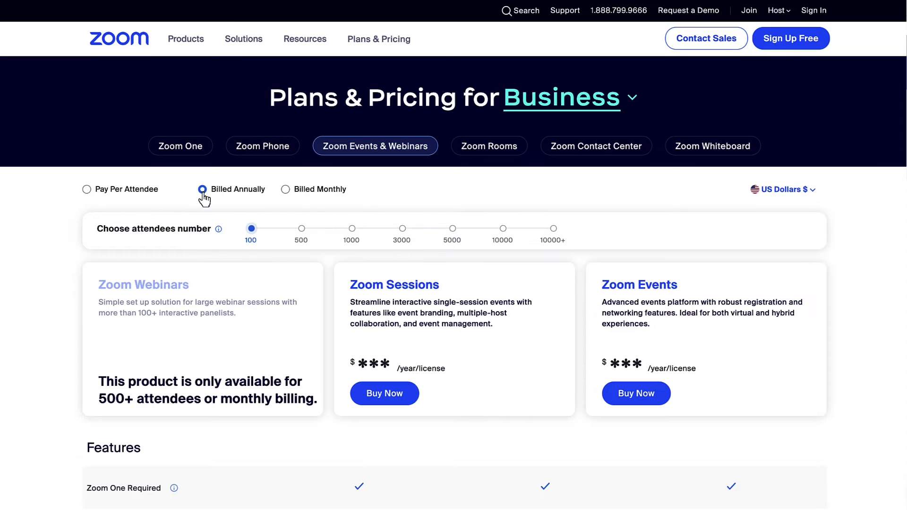
Set the Zoom Events plan to 500 attendees and confirm it is active with quantity 10
{"action": "left_click", "coordinate": [302, 229]}
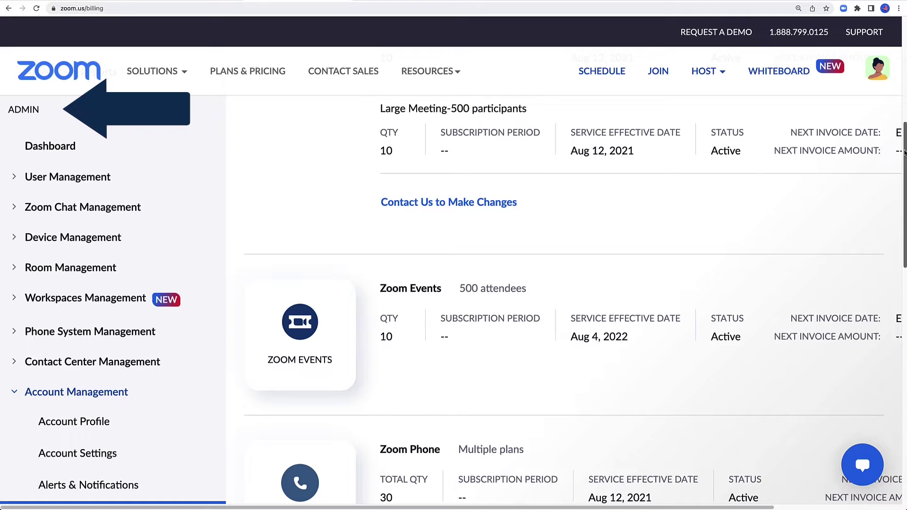
{"action": "left_click_drag", "start_coordinate": [904, 151], "coordinate": [903, 177]}
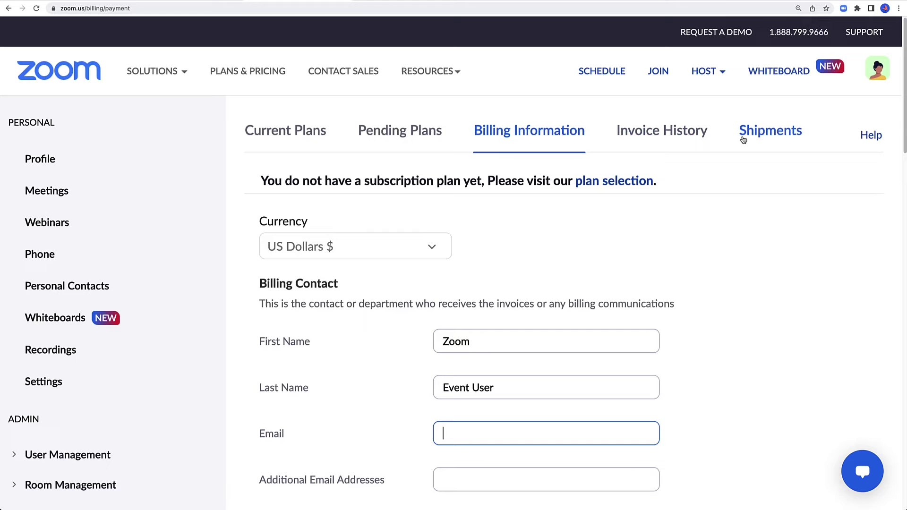
{"action": "left_click_drag", "start_coordinate": [905, 129], "coordinate": [905, 169]}
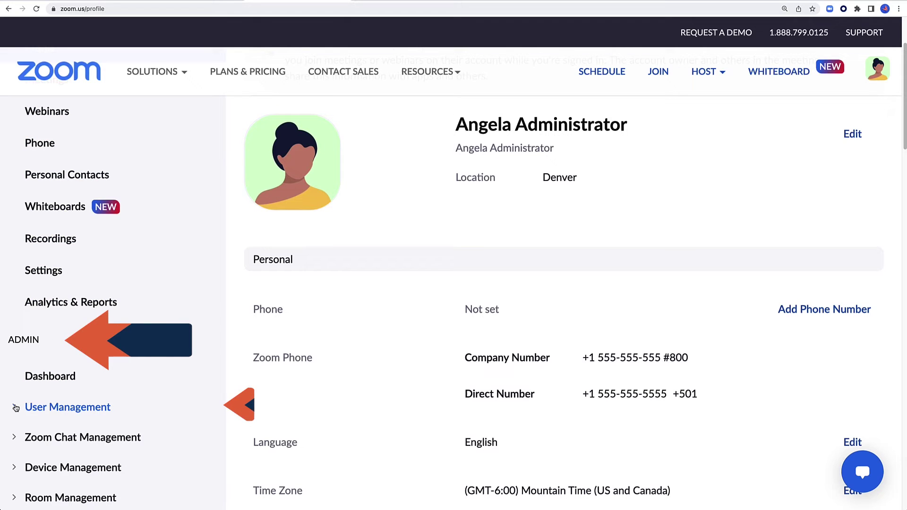
Assign a Zoom Events (500 attendees) license to the admin user and save
{"action": "left_click", "coordinate": [16, 407]}
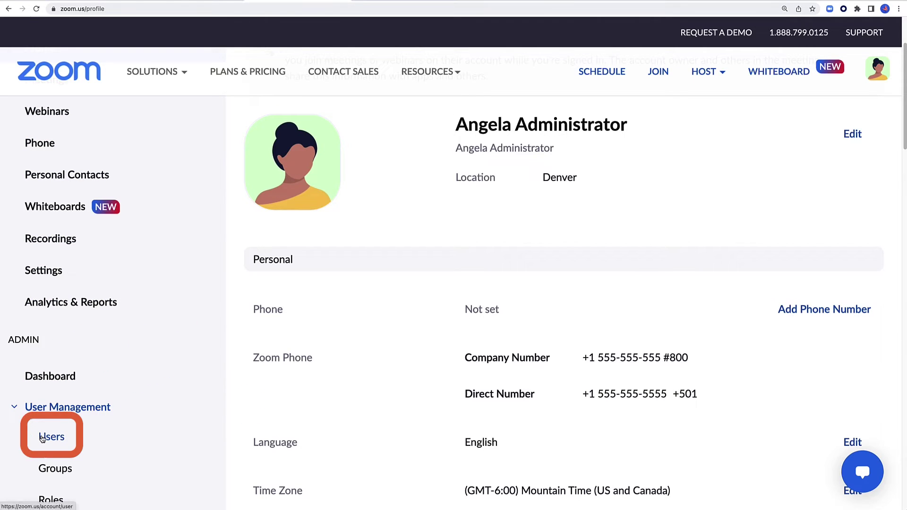
{"action": "left_click", "coordinate": [42, 438]}
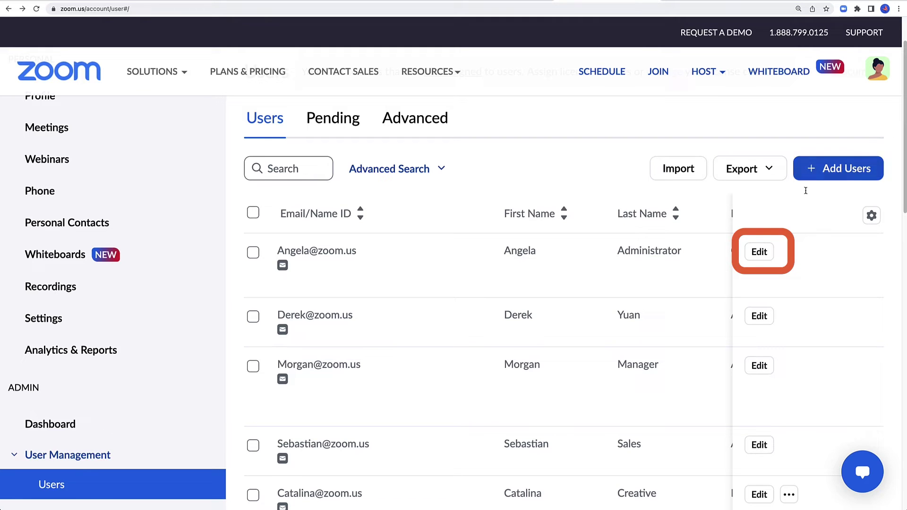
{"action": "left_click", "coordinate": [768, 254]}
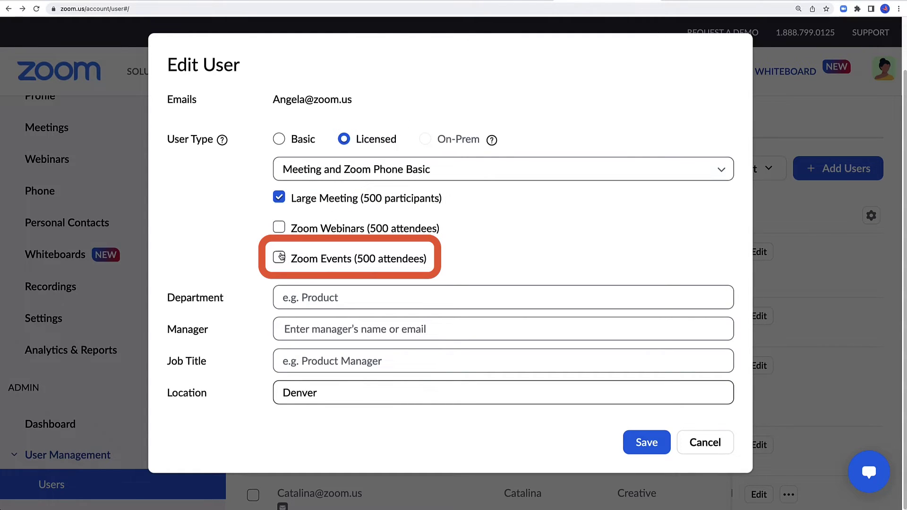
{"action": "left_click", "coordinate": [280, 256]}
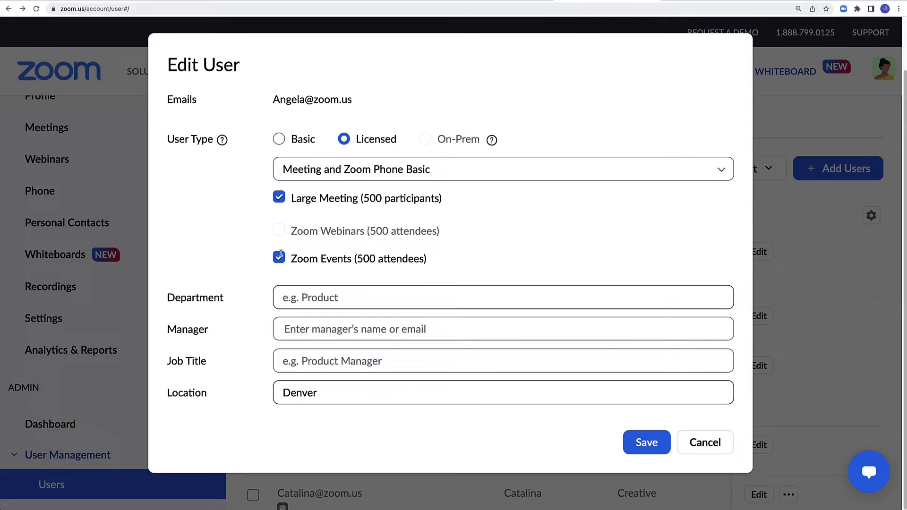
{"action": "left_click", "coordinate": [661, 439]}
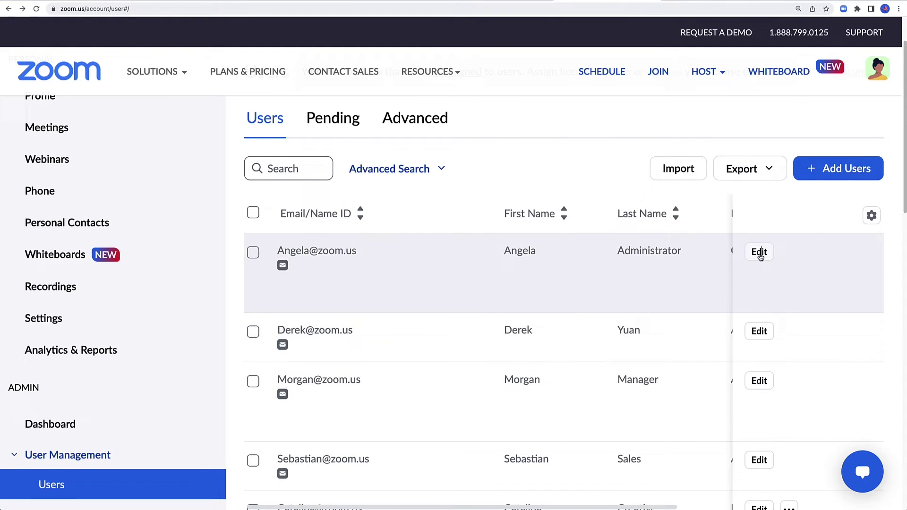
Remove the Zoom Events license from the admin user again and save
{"action": "left_click", "coordinate": [760, 254]}
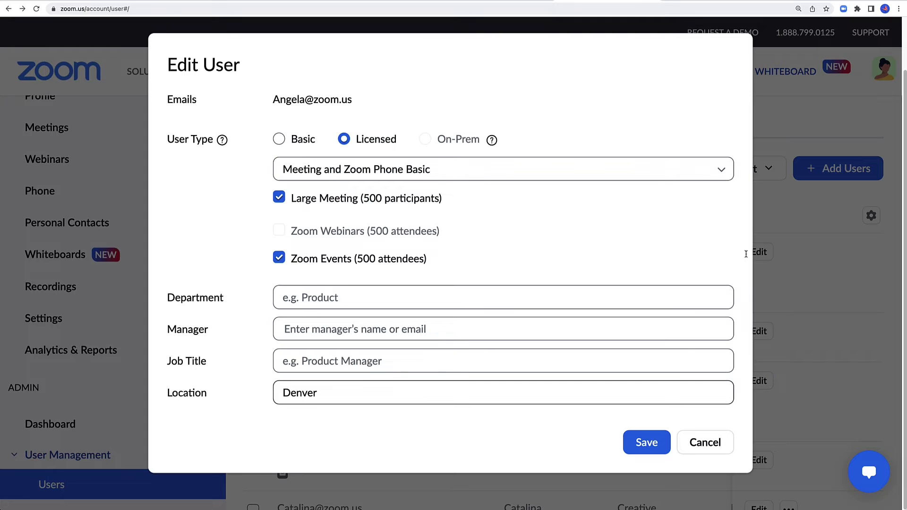
{"action": "left_click", "coordinate": [280, 258]}
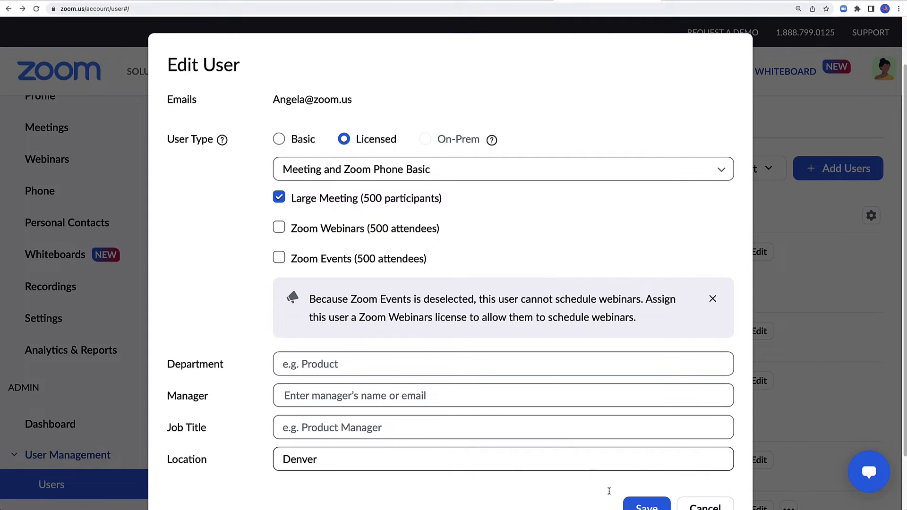
{"action": "left_click", "coordinate": [634, 505]}
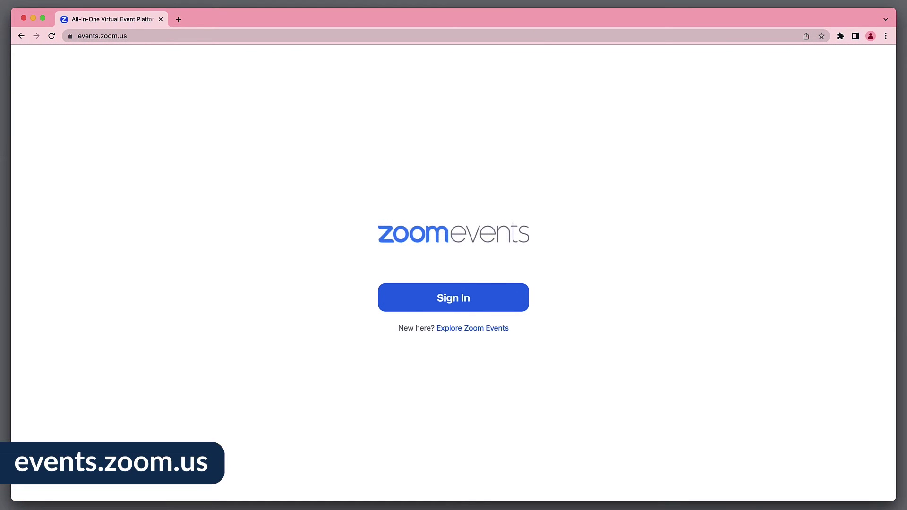
Sign in to Zoom Events and play the hub's event listing profile video
{"action": "left_click", "coordinate": [520, 306]}
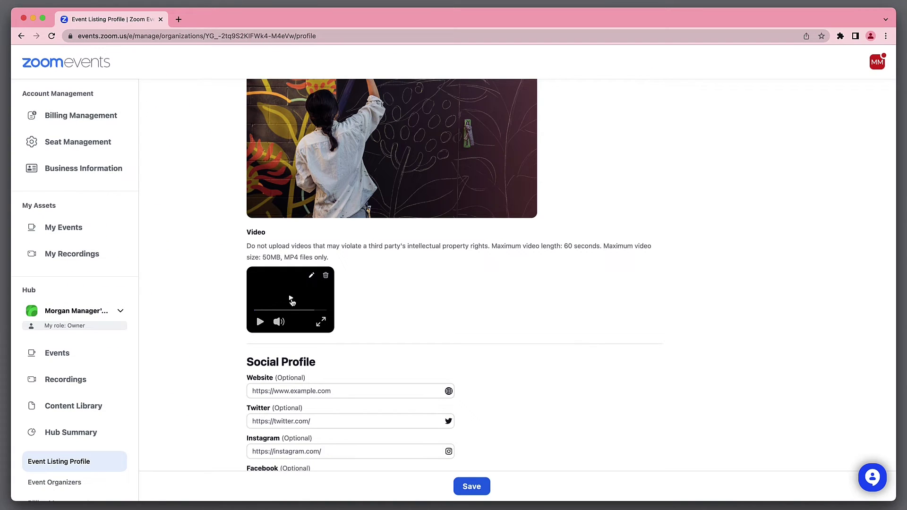
{"action": "left_click", "coordinate": [291, 301]}
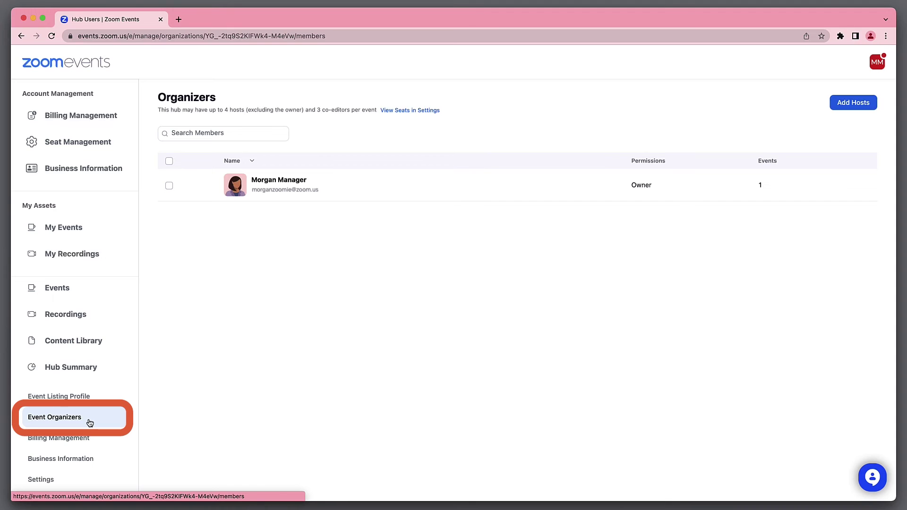
Add a user by e-mail address as a Host organizer of the hub
{"action": "left_click", "coordinate": [846, 109]}
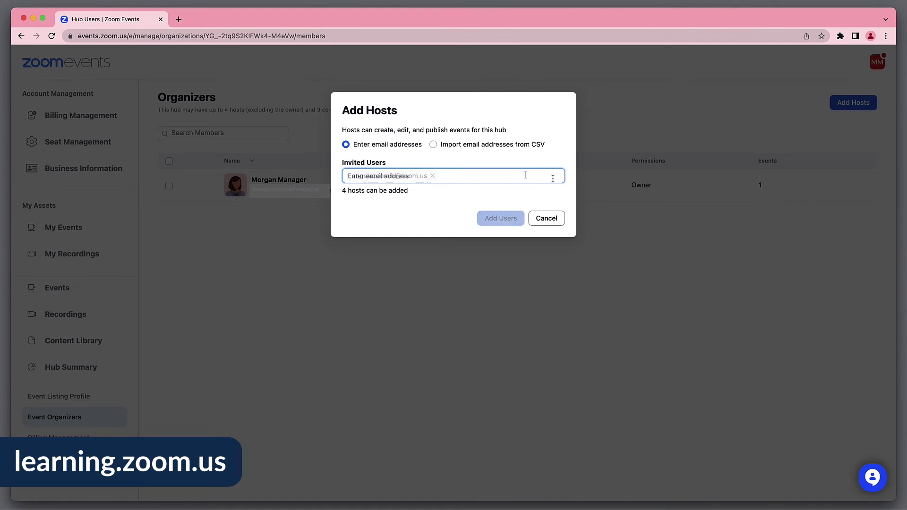
{"action": "left_click", "coordinate": [511, 219]}
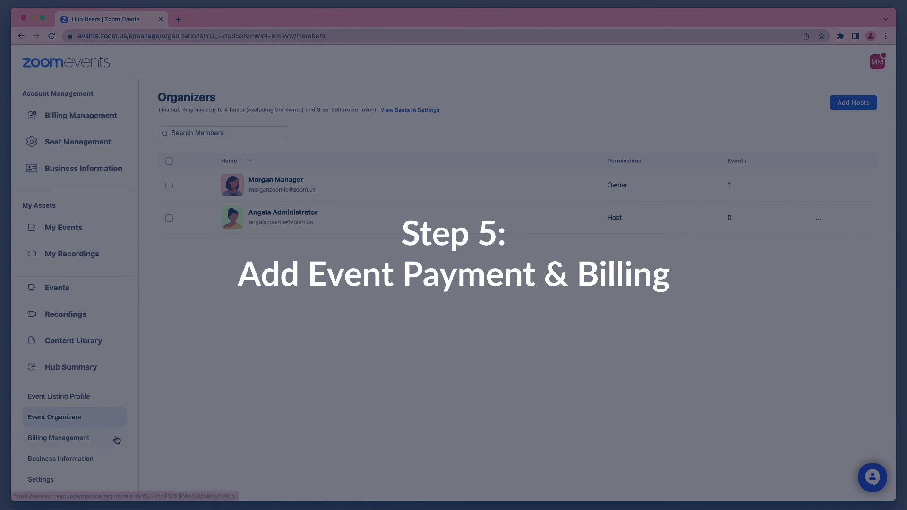
Review payout methods and billing address, then name a new event 'My Fantastic Event'
{"action": "left_click", "coordinate": [114, 440]}
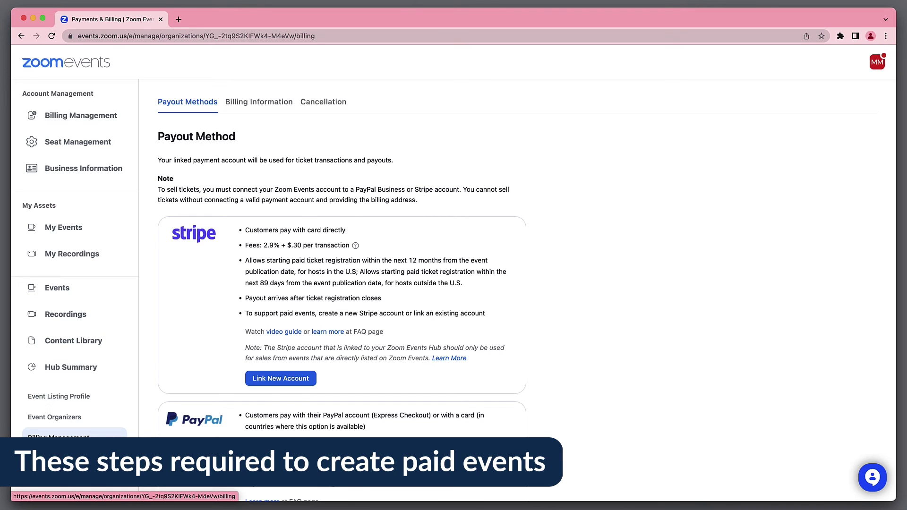
{"action": "left_click", "coordinate": [282, 114]}
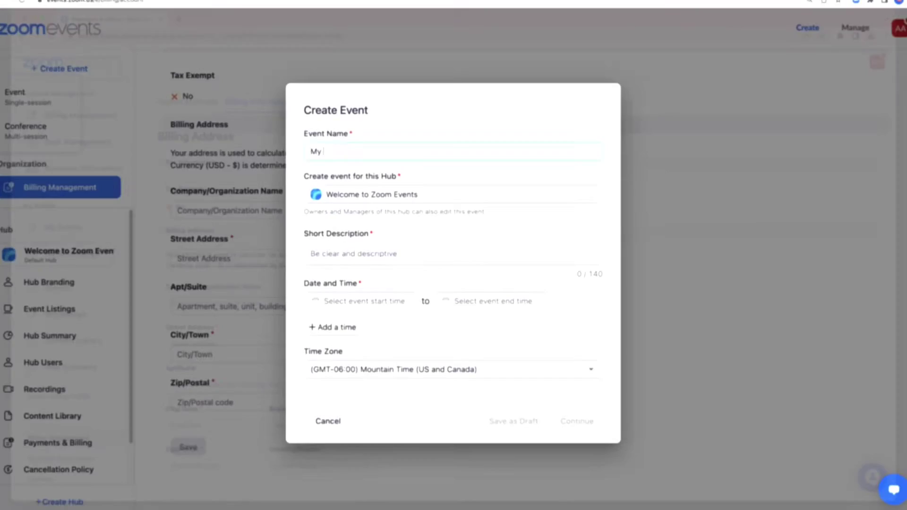
{"action": "type", "text": "Fantastic Event"}
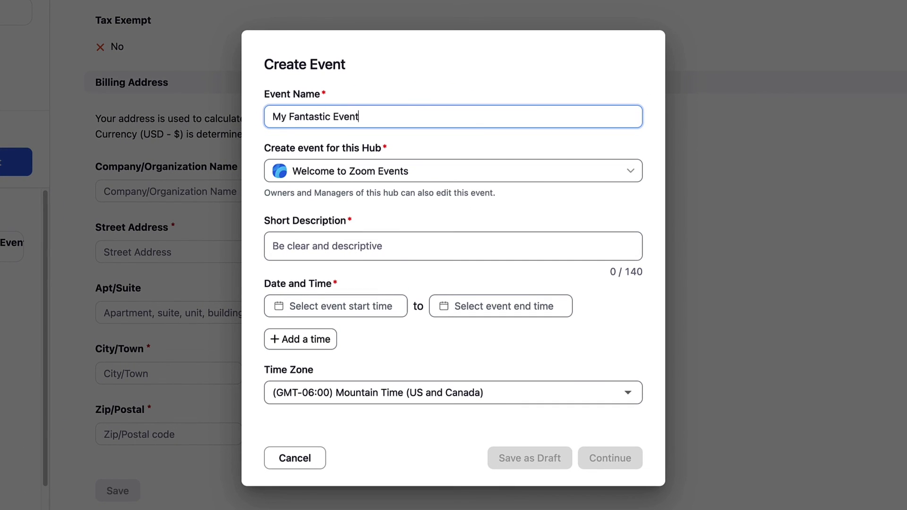